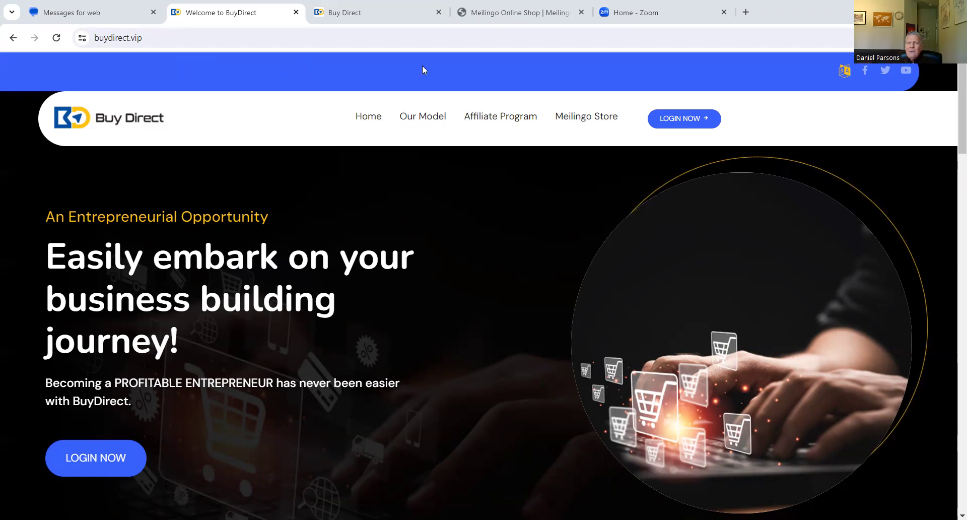
# - Go to the BuyDirect dashboard and expand Wallet > Cash Wallet to show its actions
pyautogui.click(413, 16)
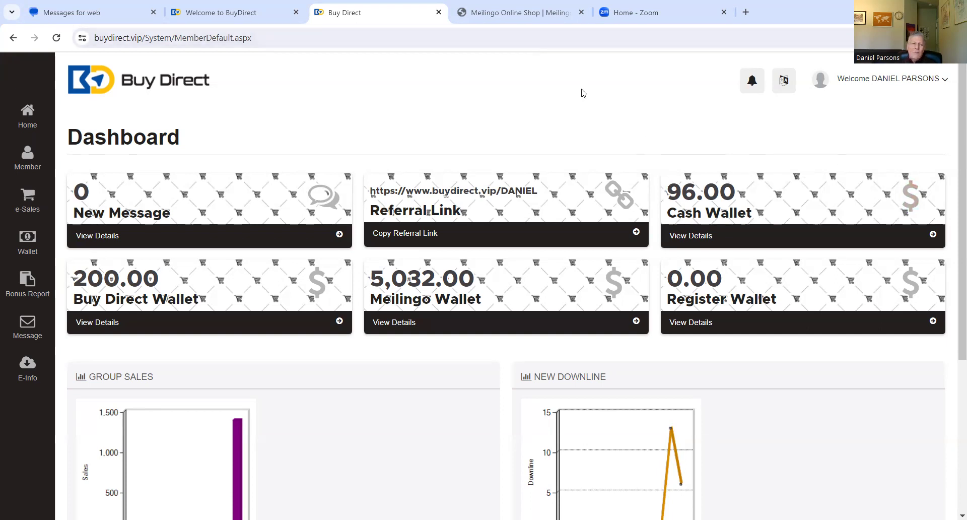
pyautogui.click(28, 242)
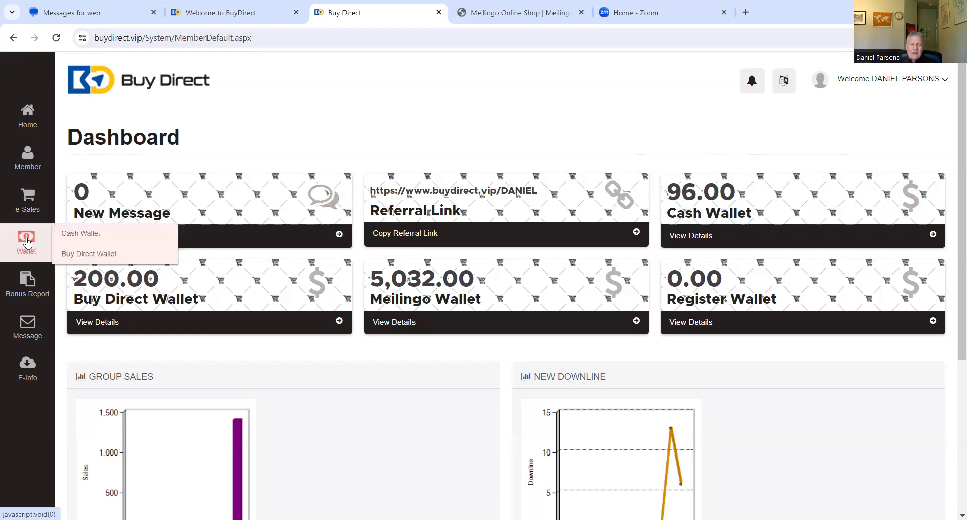
pyautogui.click(90, 234)
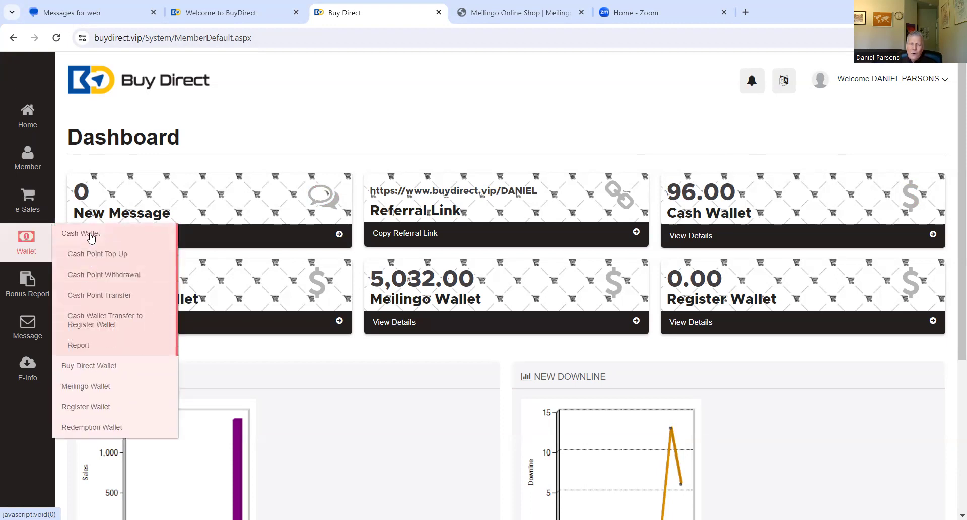
# - Submit a 300 cash-to-register-wallet transfer to the member's own suggested username
pyautogui.click(100, 318)
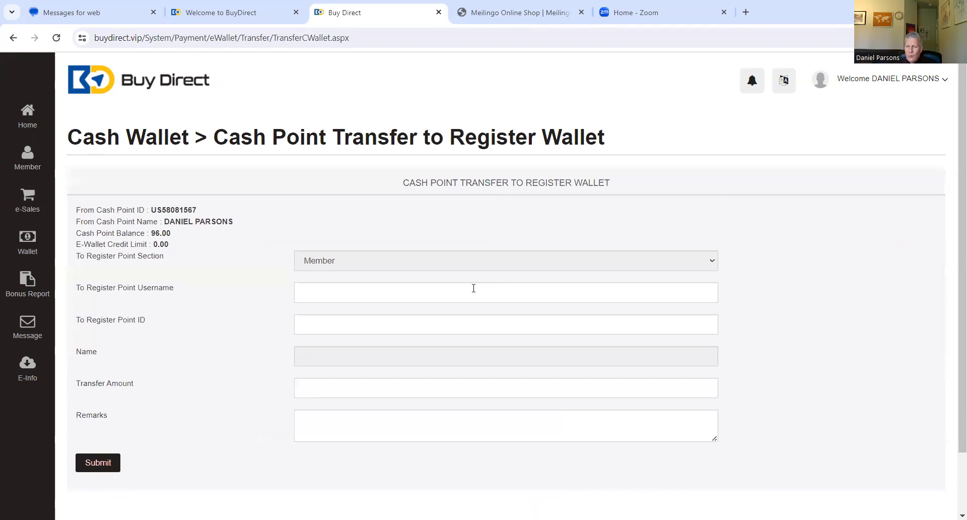
pyautogui.click(468, 294)
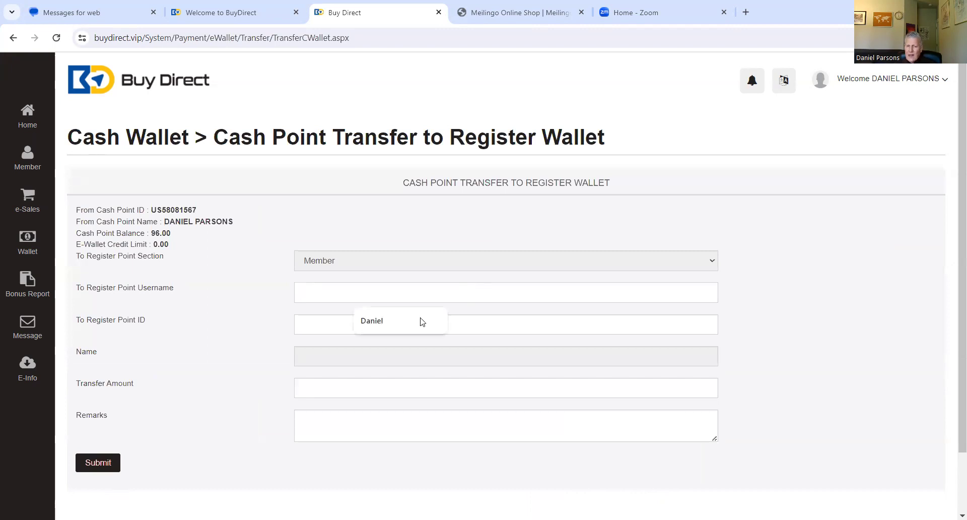
pyautogui.click(403, 321)
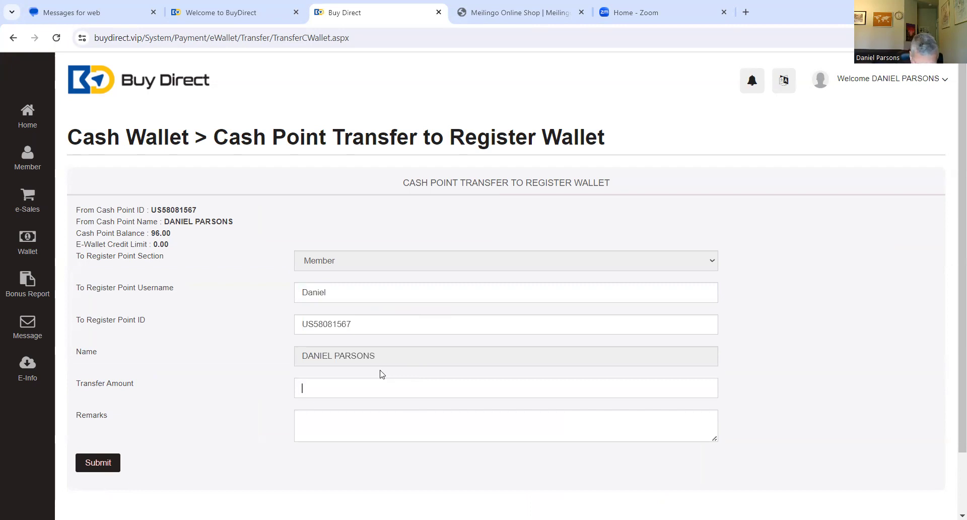
pyautogui.write('3')
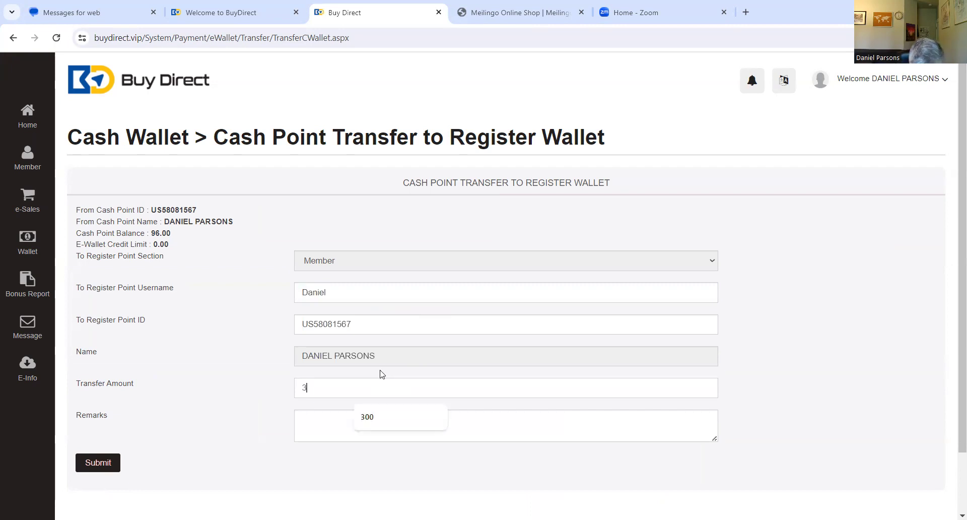
pyautogui.write('00')
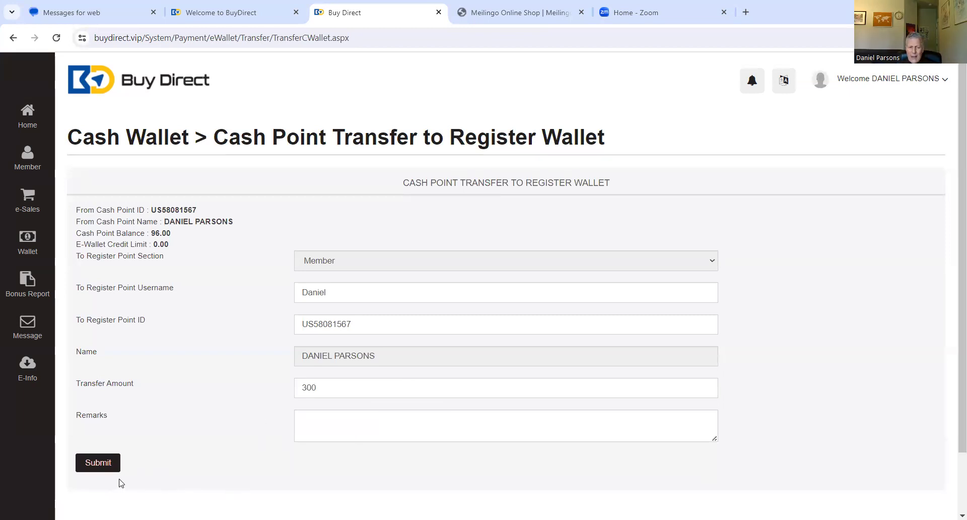
pyautogui.click(110, 468)
# - Open e-Sales > Activation Sales and scroll down to the package product table
pyautogui.click(26, 203)
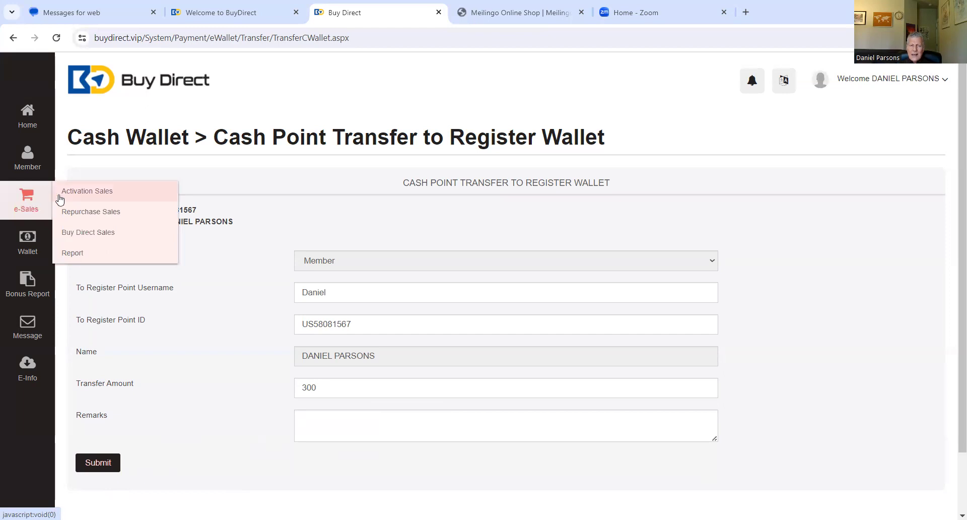
pyautogui.click(98, 193)
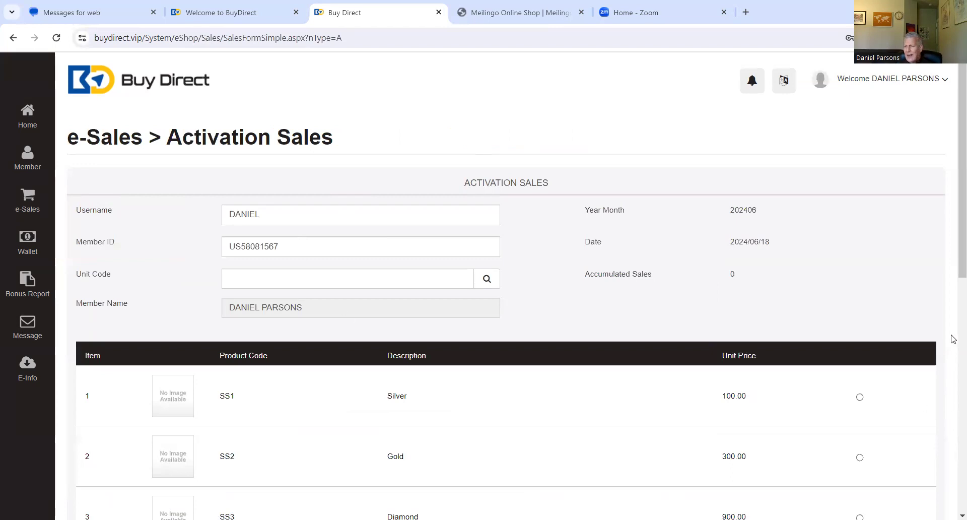
pyautogui.moveTo(953, 277); pyautogui.dragTo(952, 374)
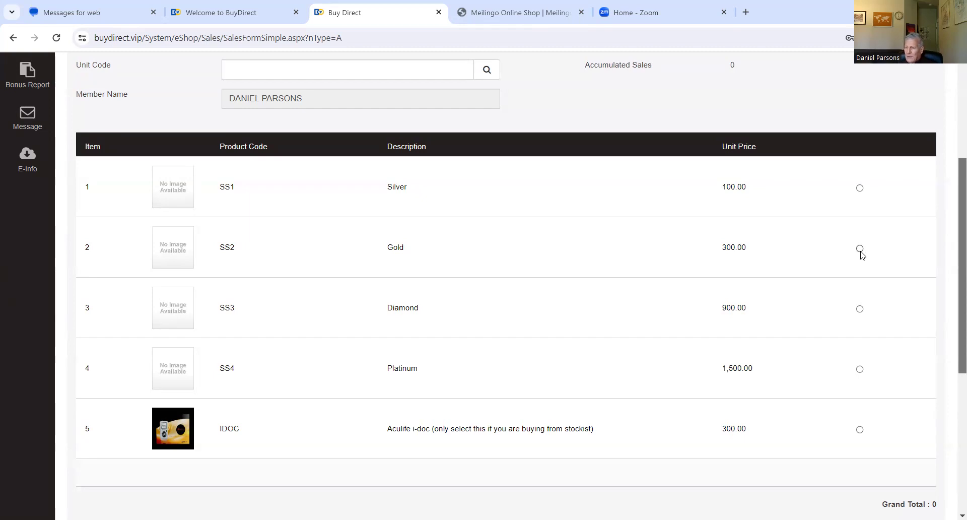
# - Select the Gold (SS2) package for a 300.00 total and review the payment fields
pyautogui.click(860, 248)
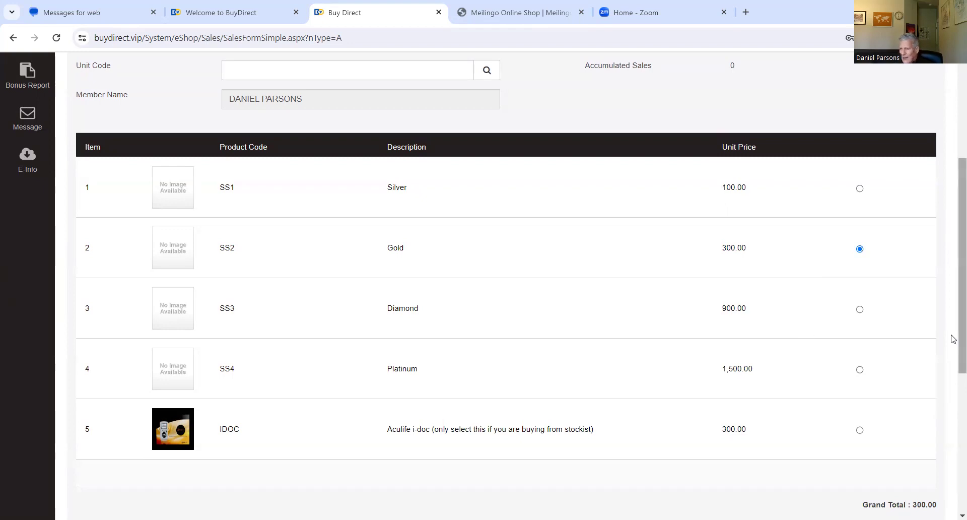
pyautogui.moveTo(954, 339); pyautogui.dragTo(951, 469)
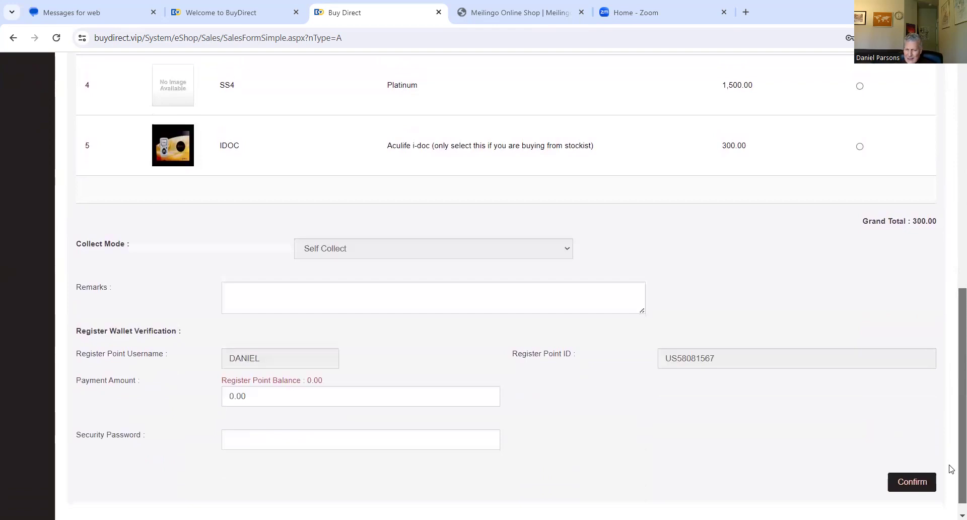
pyautogui.moveTo(951, 468); pyautogui.dragTo(952, 325)
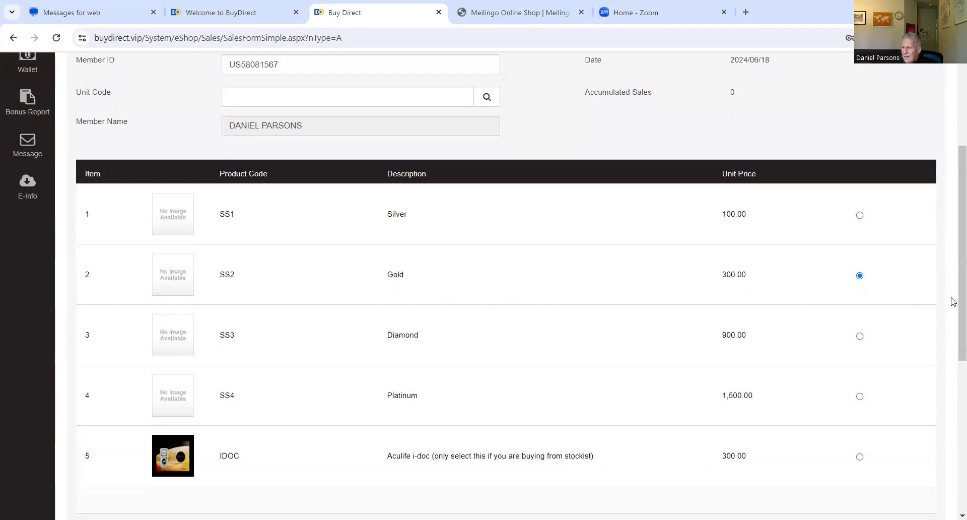
pyautogui.moveTo(953, 302); pyautogui.dragTo(950, 446)
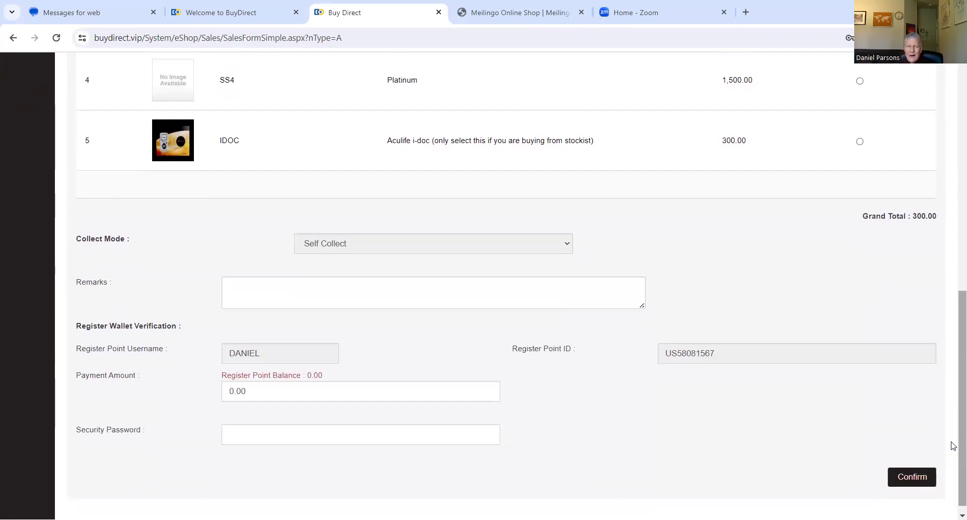
pyautogui.moveTo(953, 444); pyautogui.dragTo(952, 216)
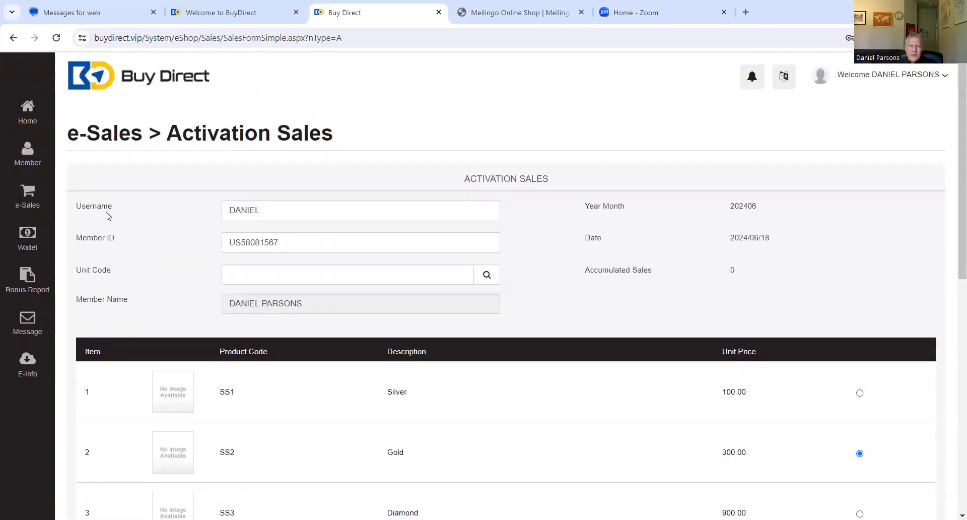
# - Return to BuyDirect Home, then move to the Meilingo tab and scroll to Shop by Categories
pyautogui.click(26, 105)
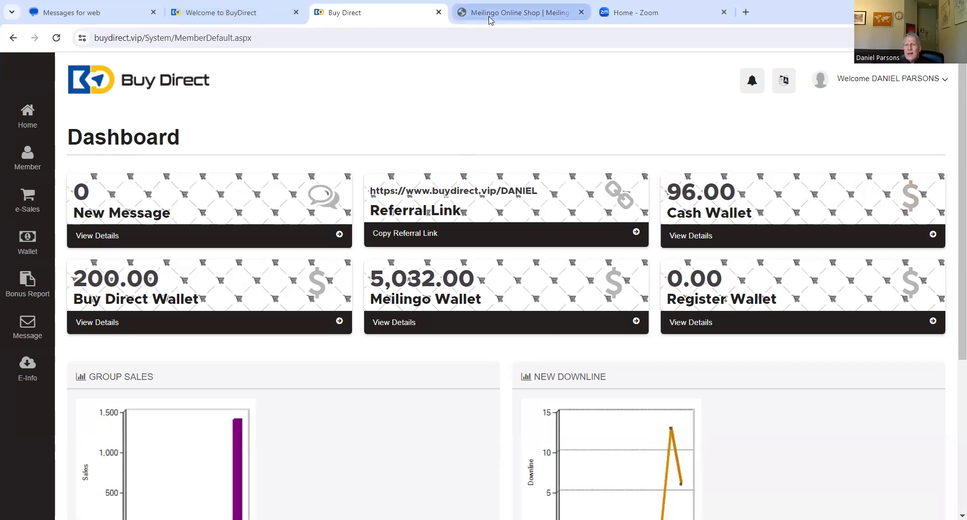
pyautogui.moveTo(518, 12)
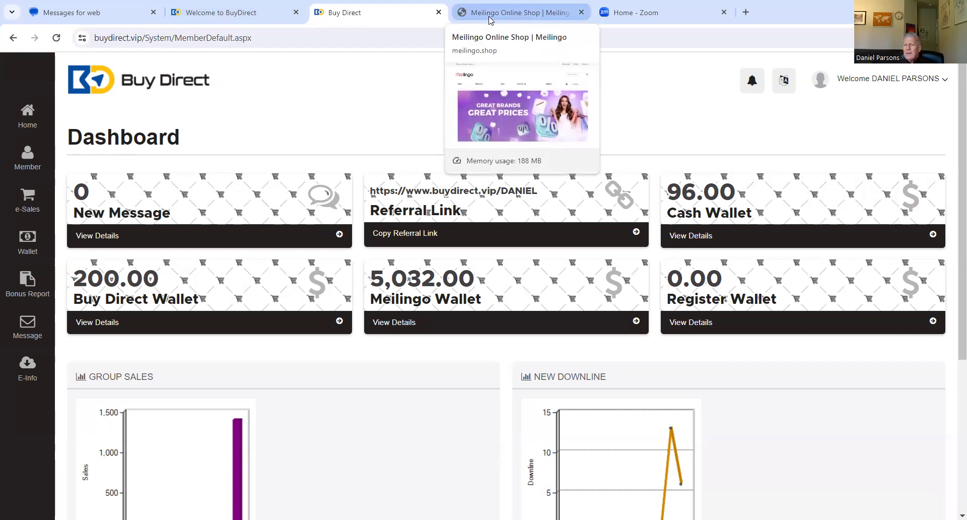
pyautogui.click(490, 15)
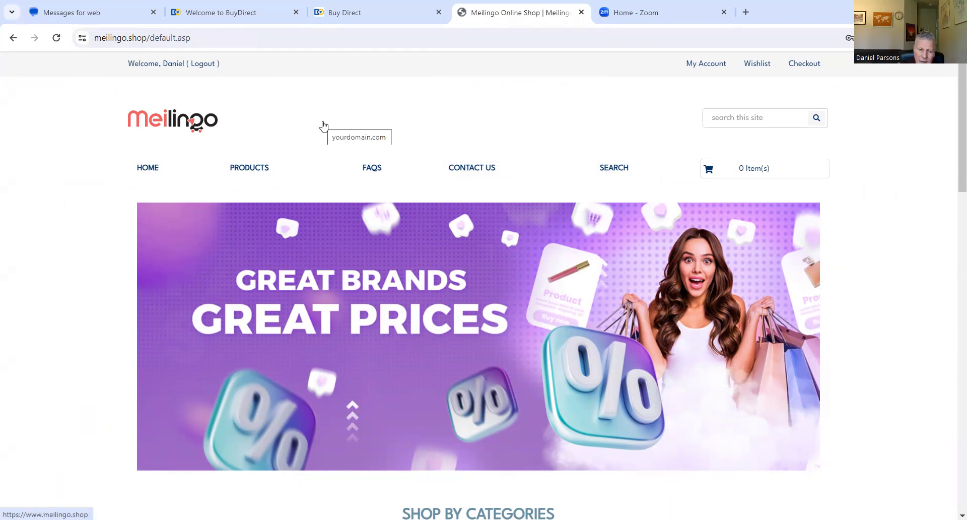
pyautogui.scroll(-5, 324, 126)
pyautogui.scroll(-3, 323, 126)
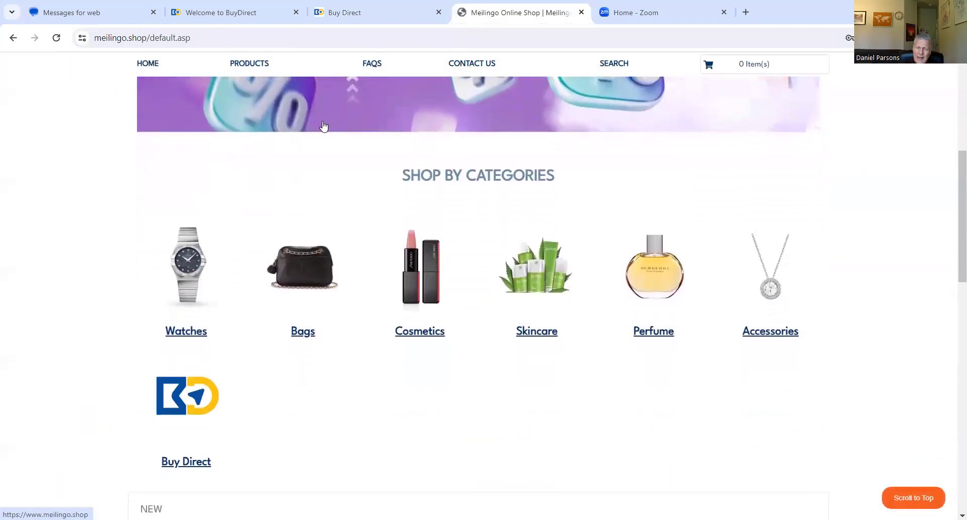
# - From the Buy Direct category, add one Aculife i-Doc device (BDP 300) and view the cart
pyautogui.click(184, 419)
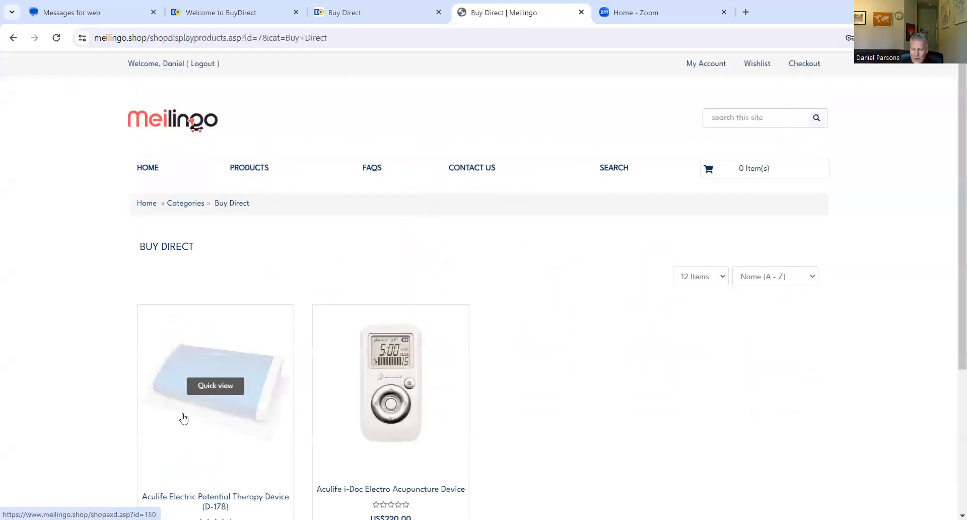
pyautogui.click(396, 489)
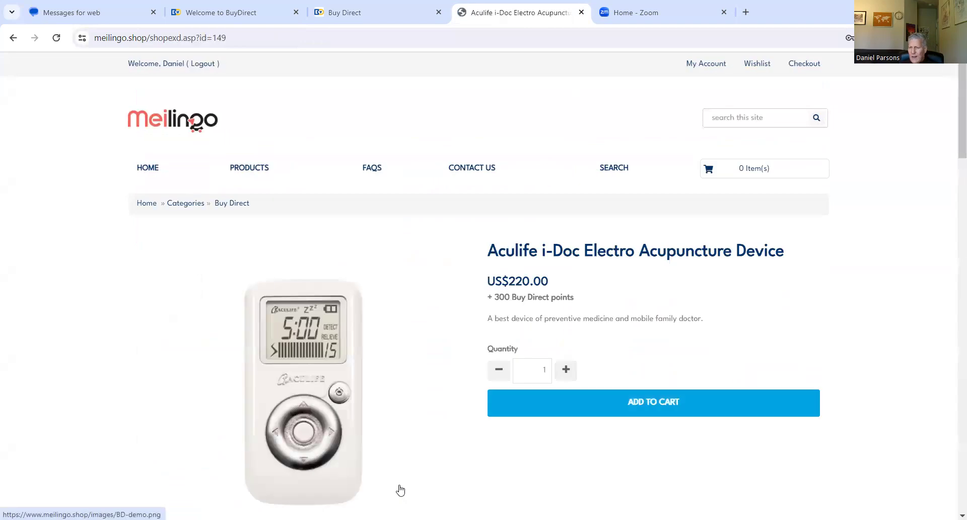
pyautogui.click(666, 402)
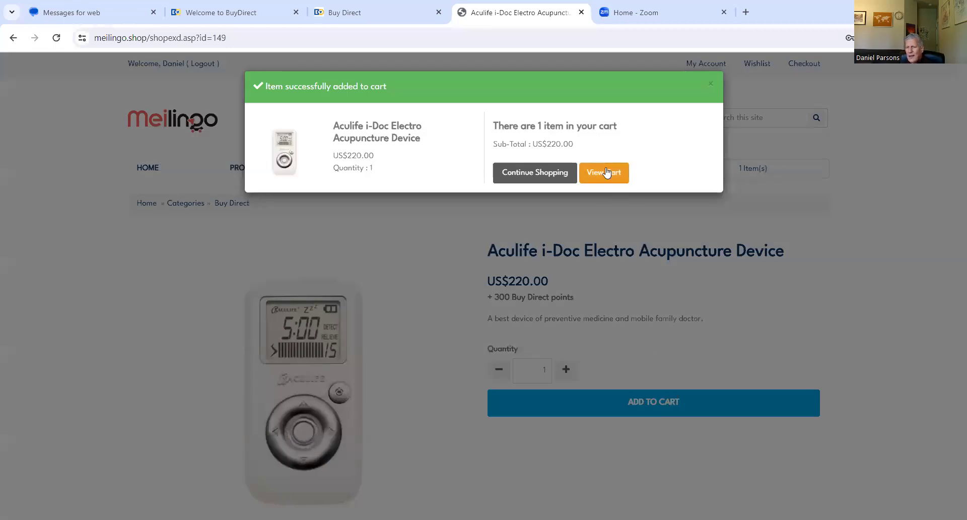
pyautogui.click(608, 172)
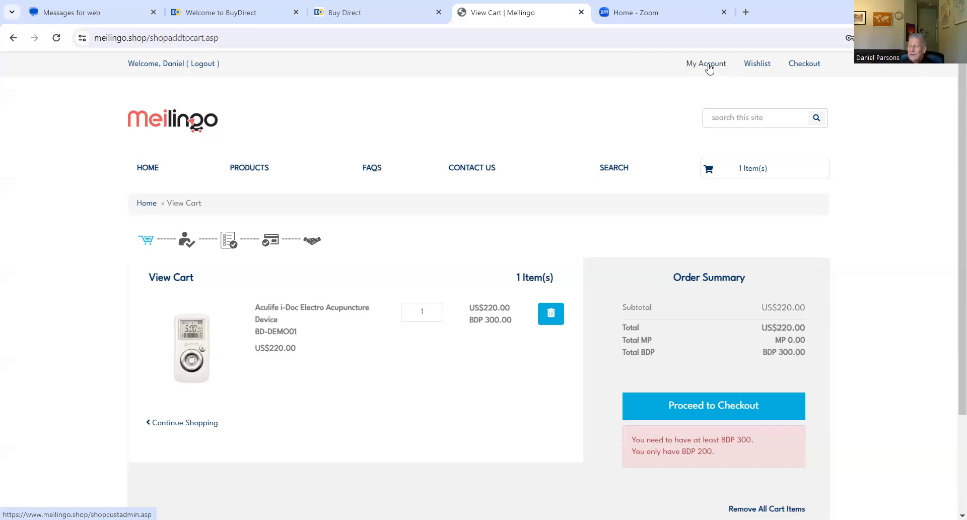
# - Go to My Account's customer service page and scroll down to its Orders section
pyautogui.click(710, 67)
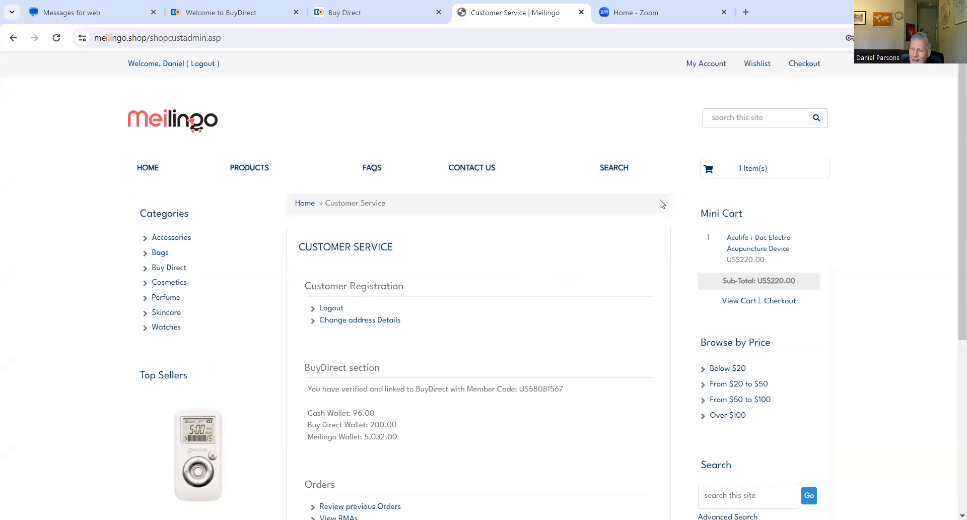
pyautogui.scroll(-3, 661, 203)
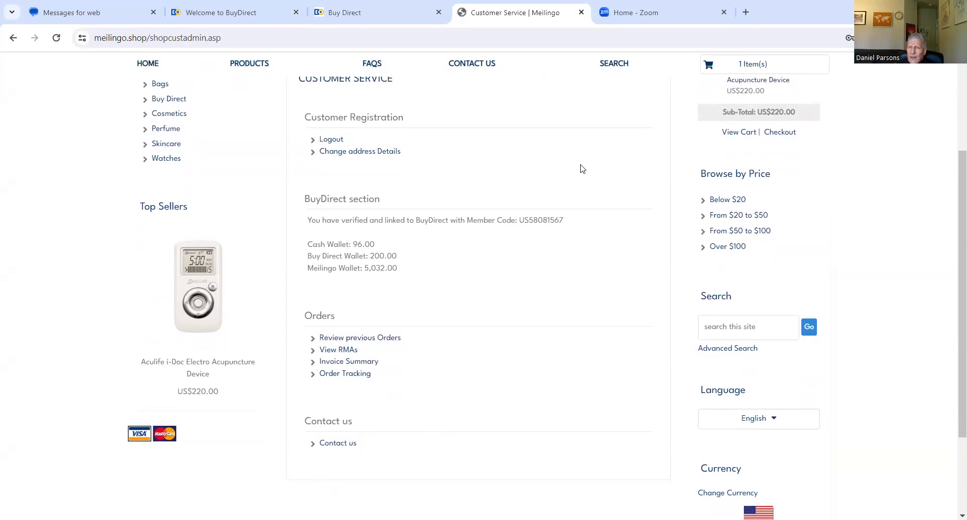
pyautogui.scroll(3, 582, 168)
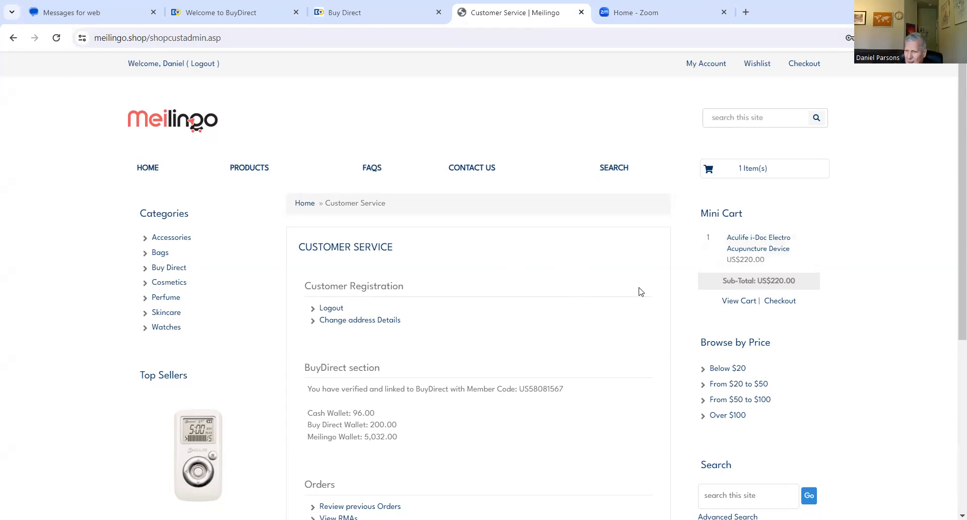
pyautogui.scroll(-2, 639, 291)
pyautogui.scroll(-2, 642, 284)
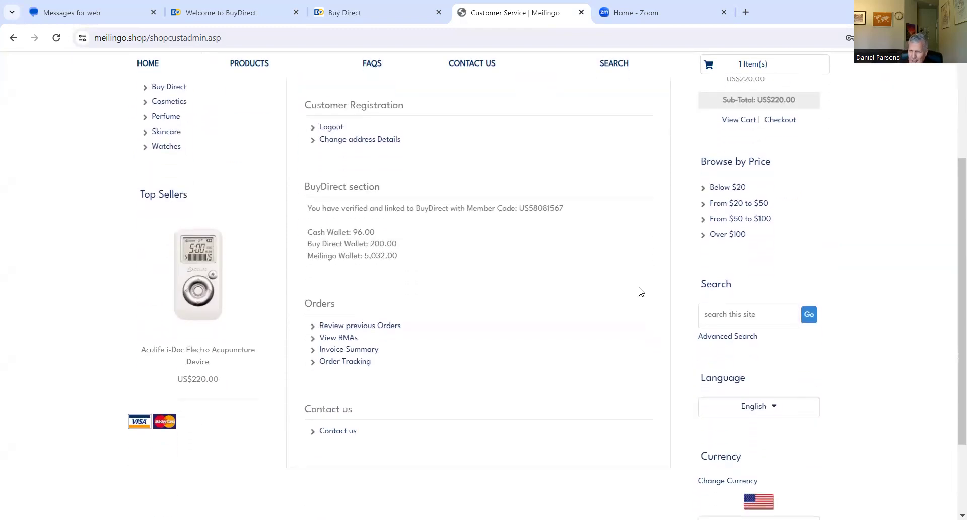
# - Open Order Tracking and track order 81 to reveal its tracking number and postal link
pyautogui.click(354, 369)
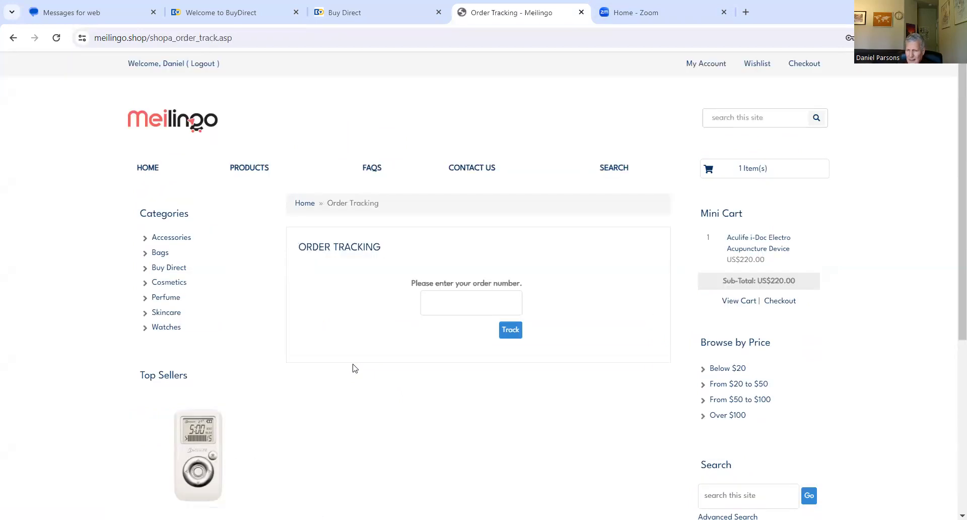
pyautogui.click(478, 306)
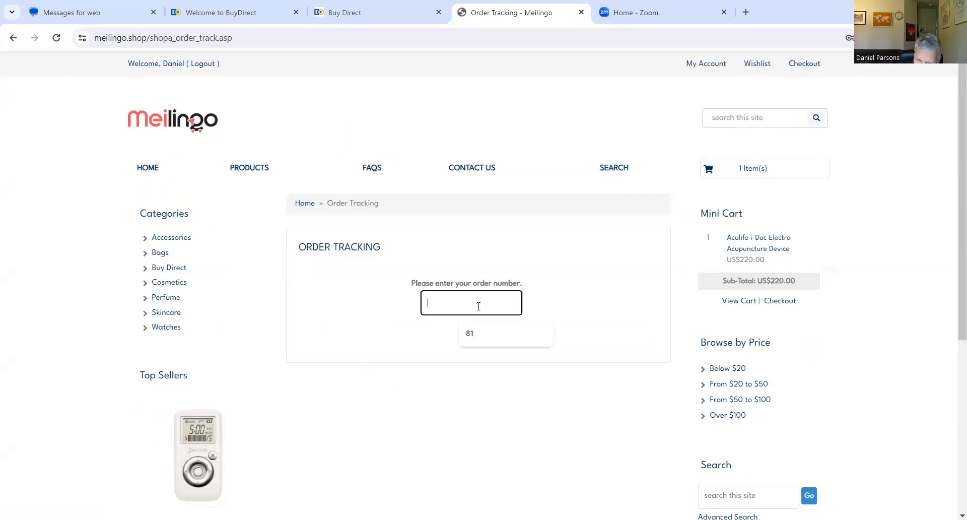
pyautogui.click(470, 334)
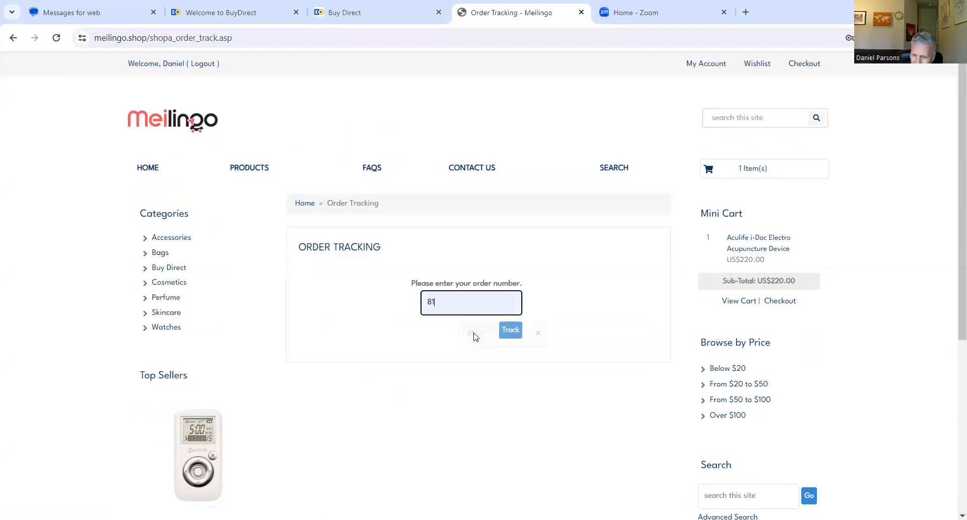
pyautogui.click(506, 332)
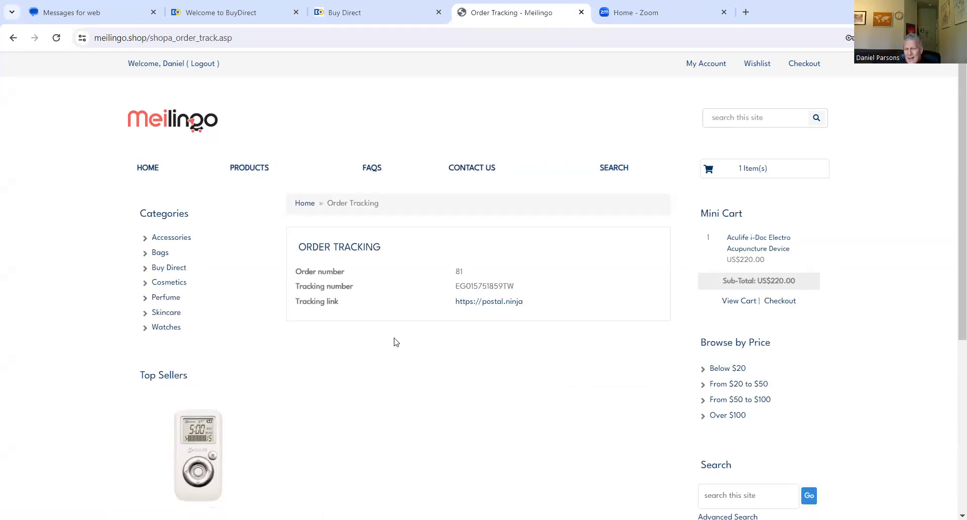